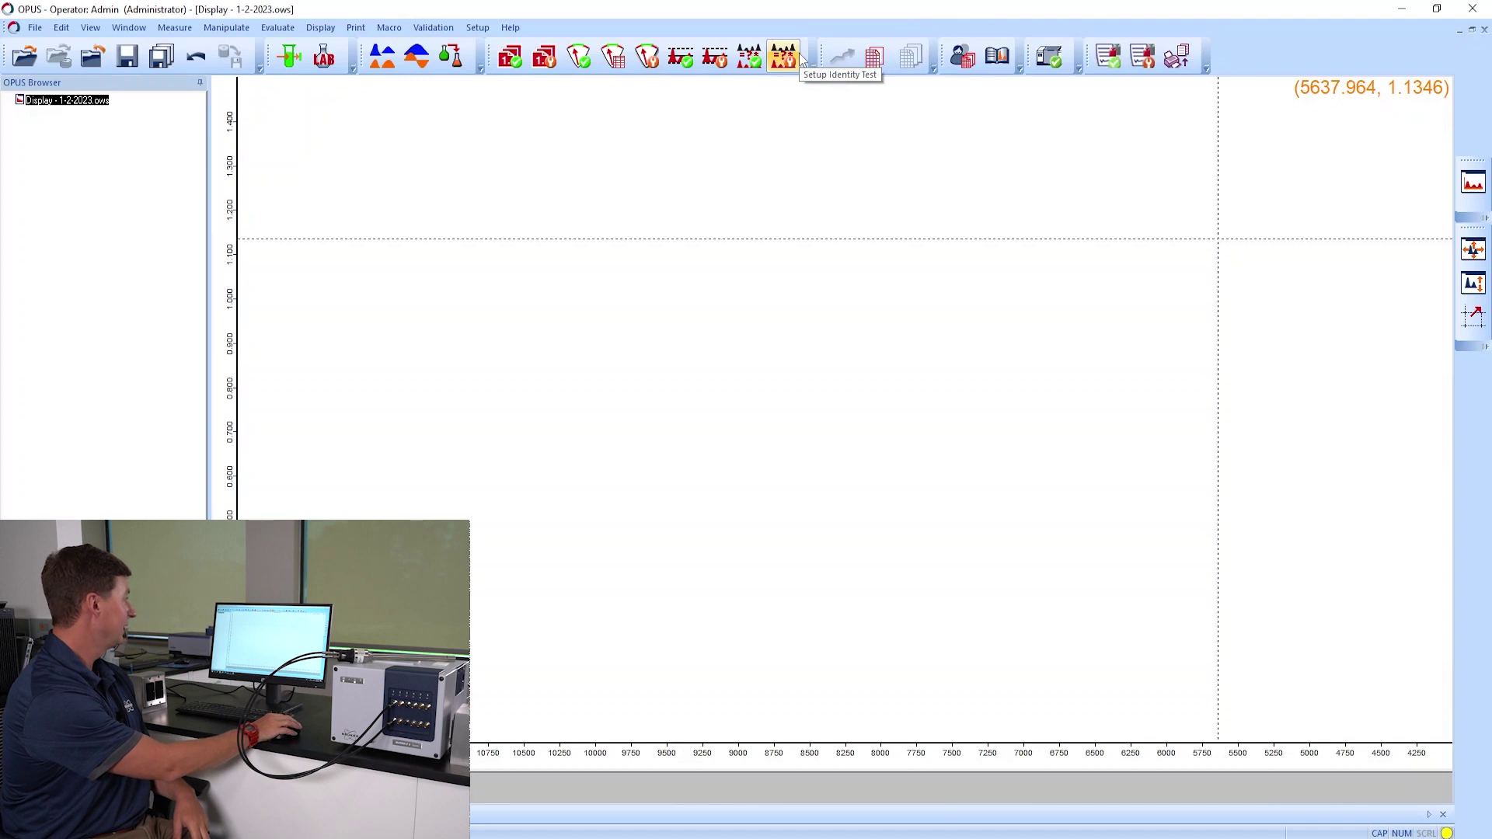
Load the Quant 2 method 190 Proof (Yan).q2 and show its 210-spectrum list
{"action": "left_click", "coordinate": [649, 62]}
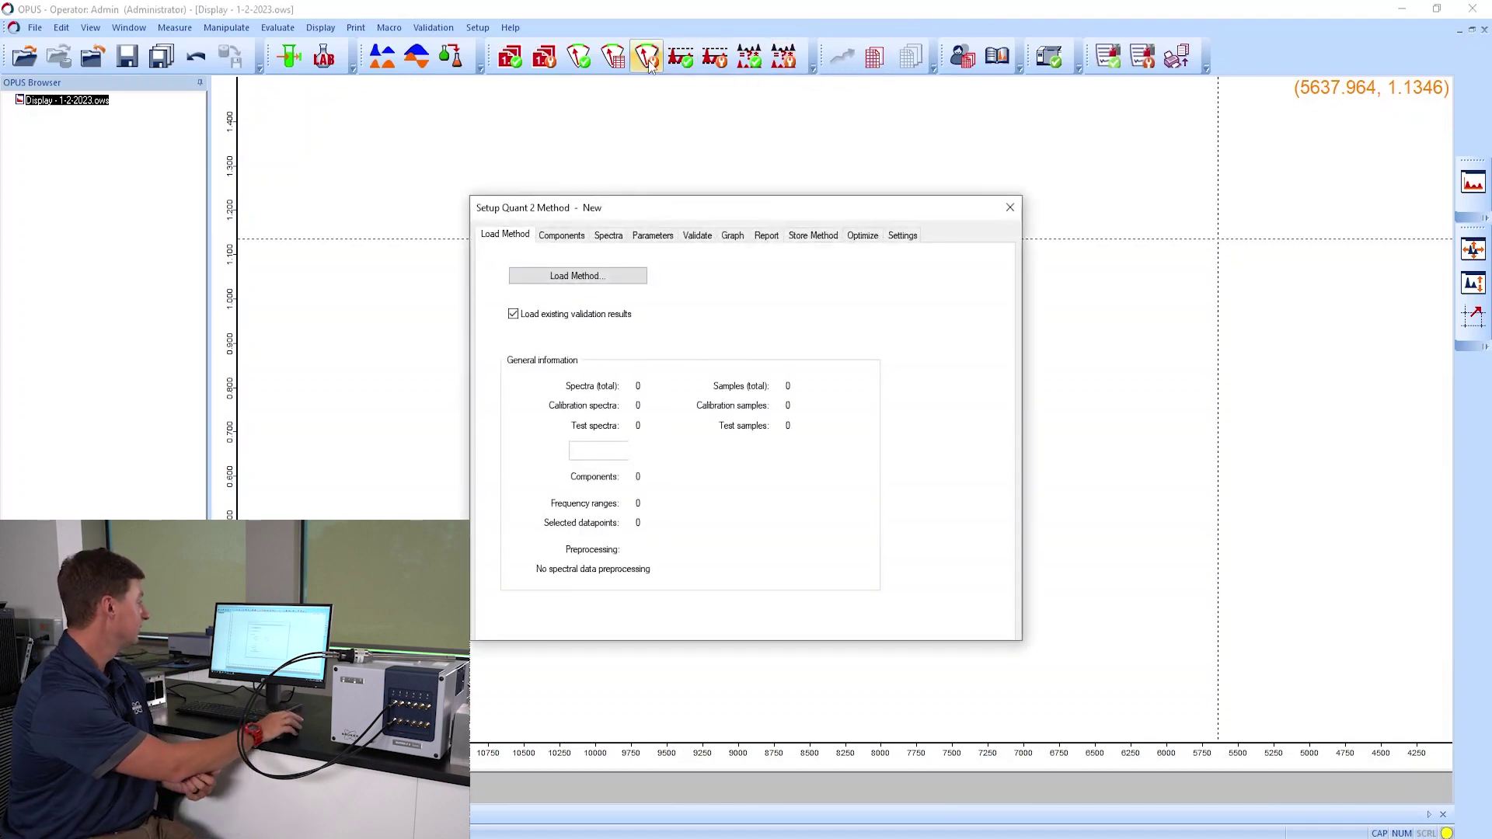
{"action": "left_click", "coordinate": [618, 278]}
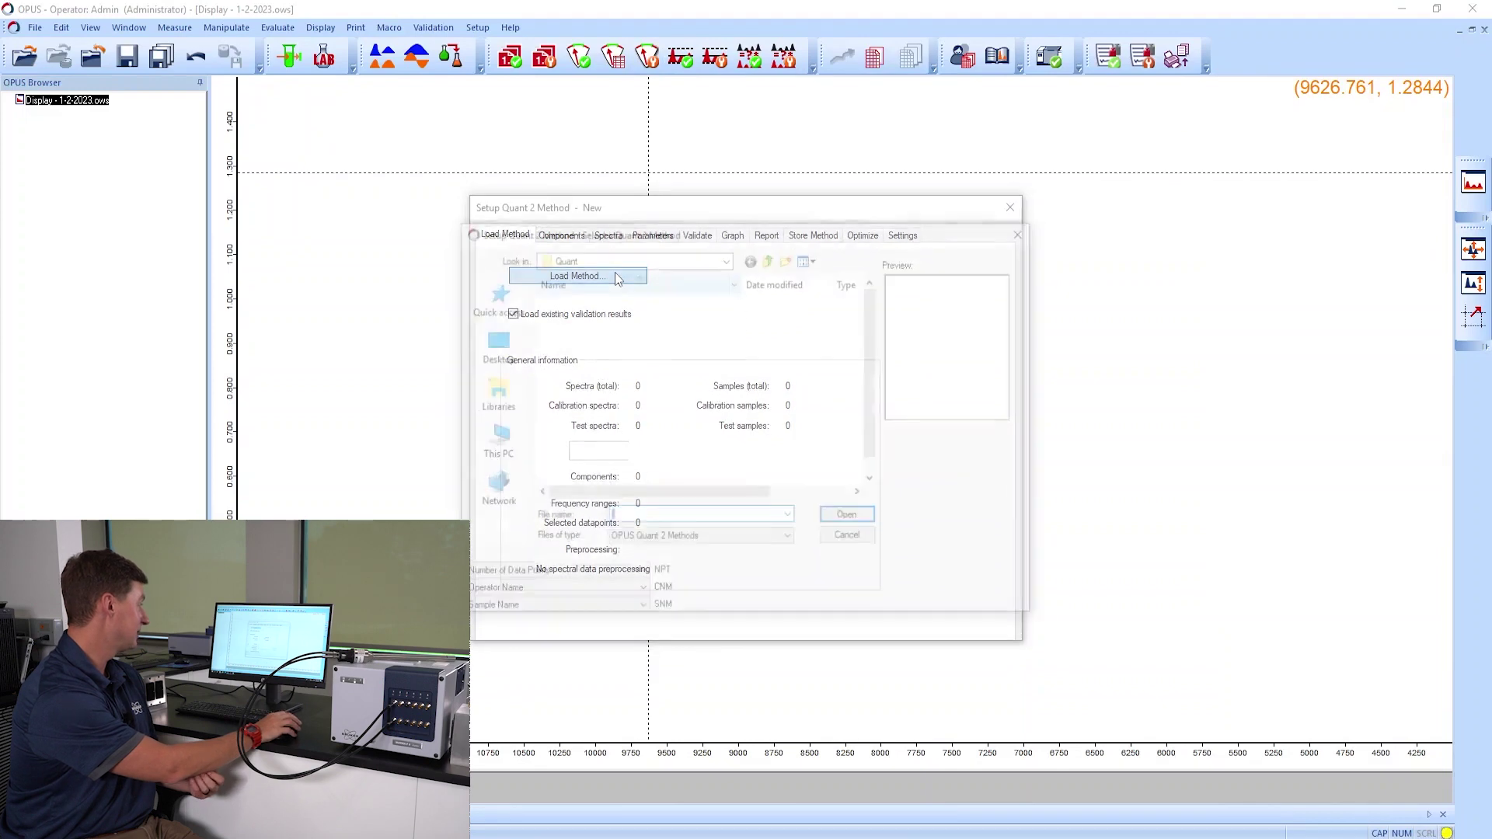
{"action": "left_click", "coordinate": [620, 298]}
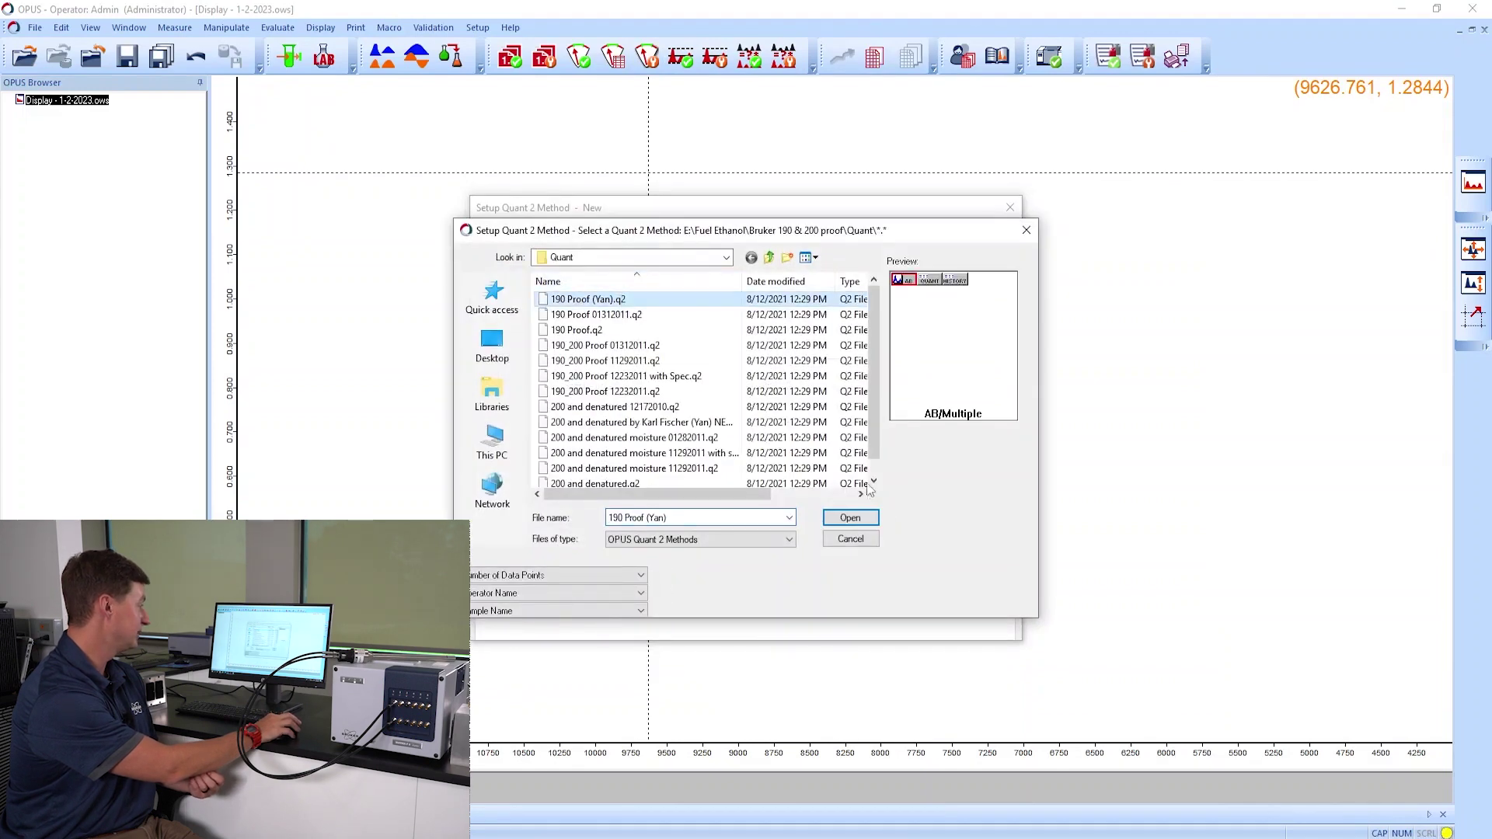
{"action": "left_click", "coordinate": [866, 516]}
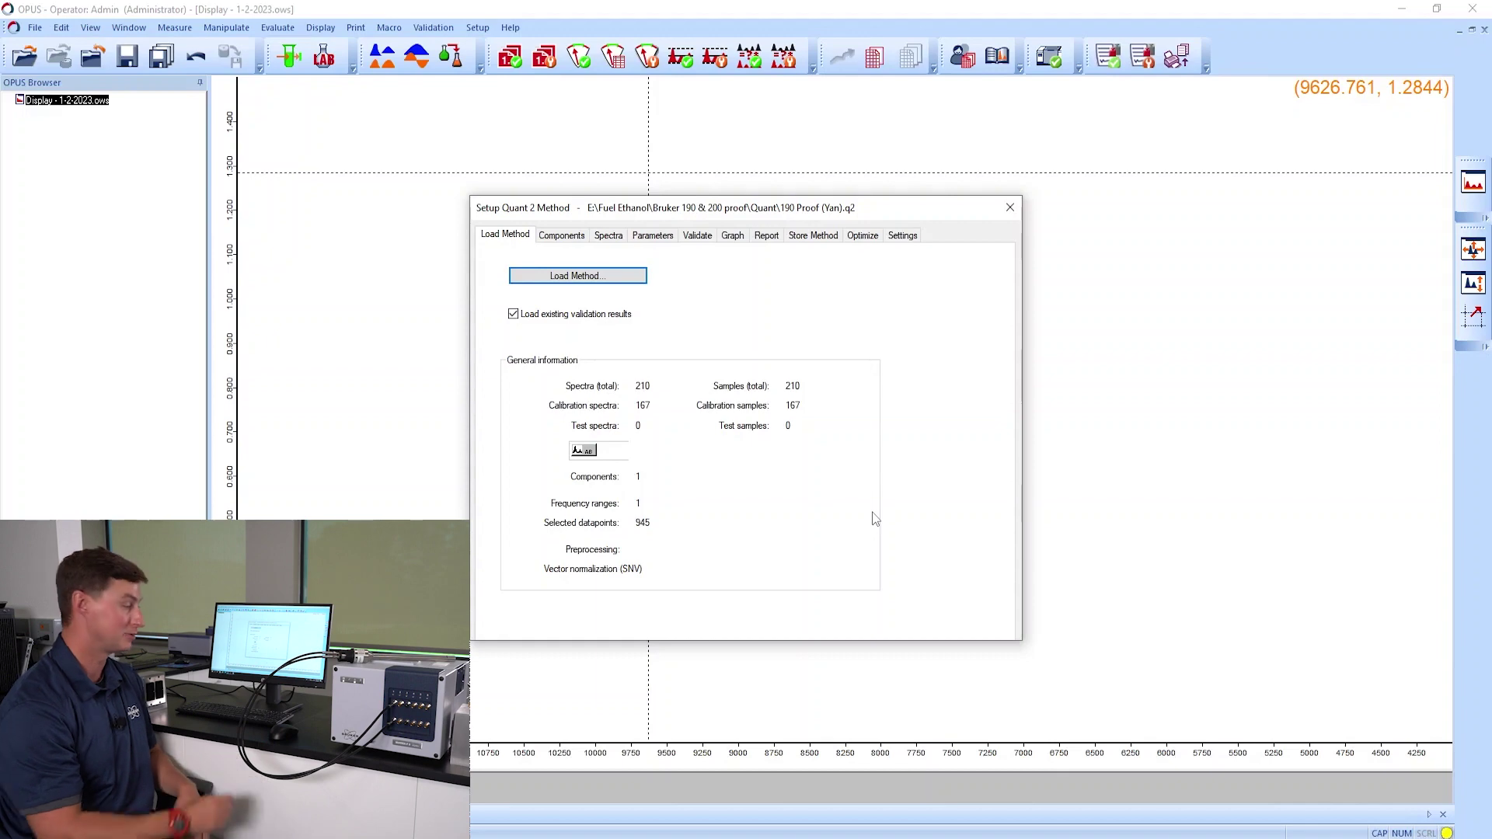
{"action": "left_click", "coordinate": [608, 236]}
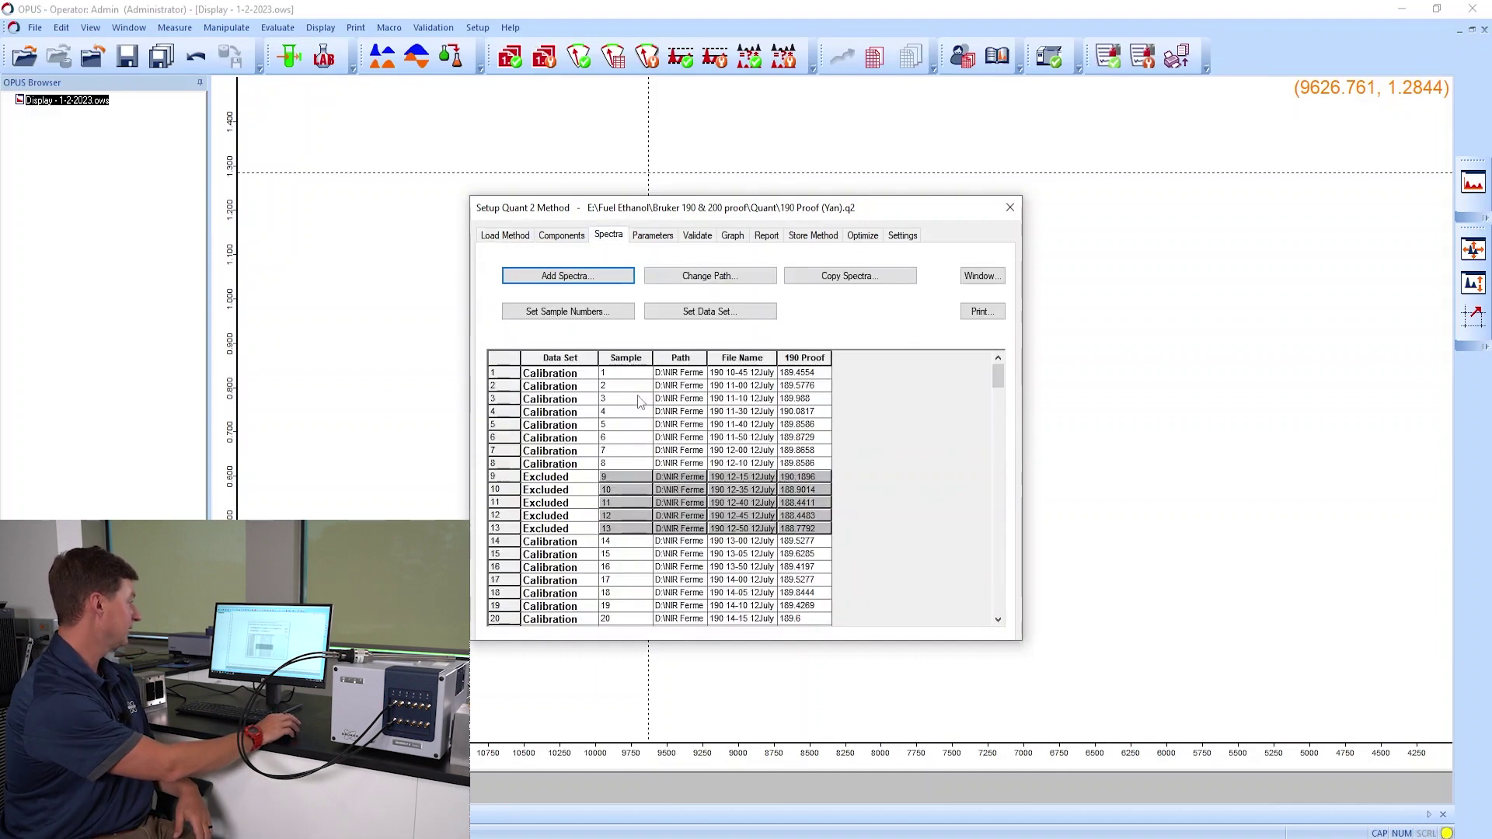
Add all six spectra (1–5 and 190 Proof) from the C: user folder as rows 211–216
{"action": "left_click", "coordinate": [585, 280]}
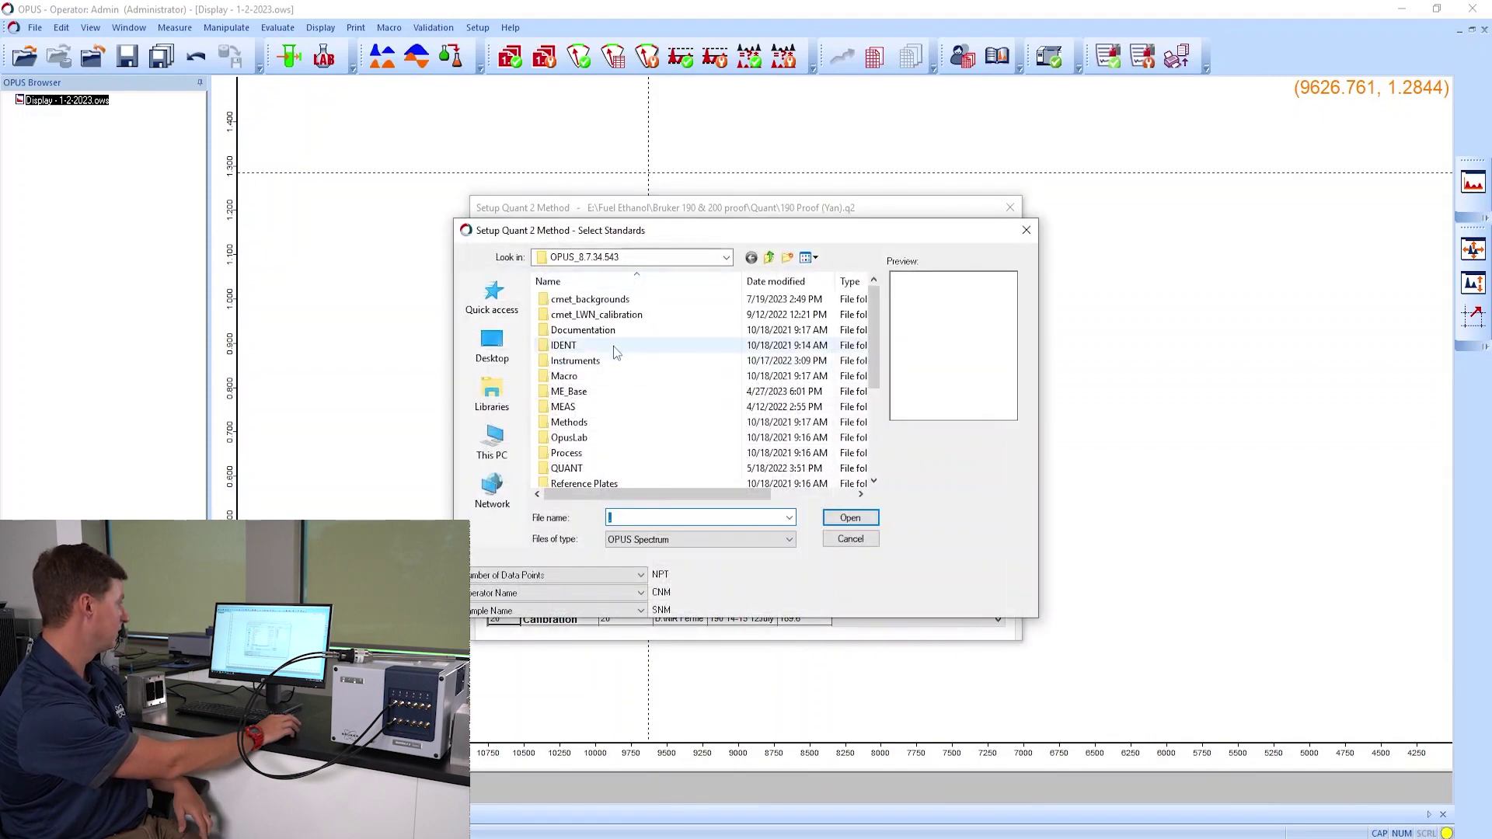
{"action": "left_click", "coordinate": [492, 444]}
{"action": "scroll", "coordinate": [630, 467], "scroll_direction": "down", "scroll_amount": 3}
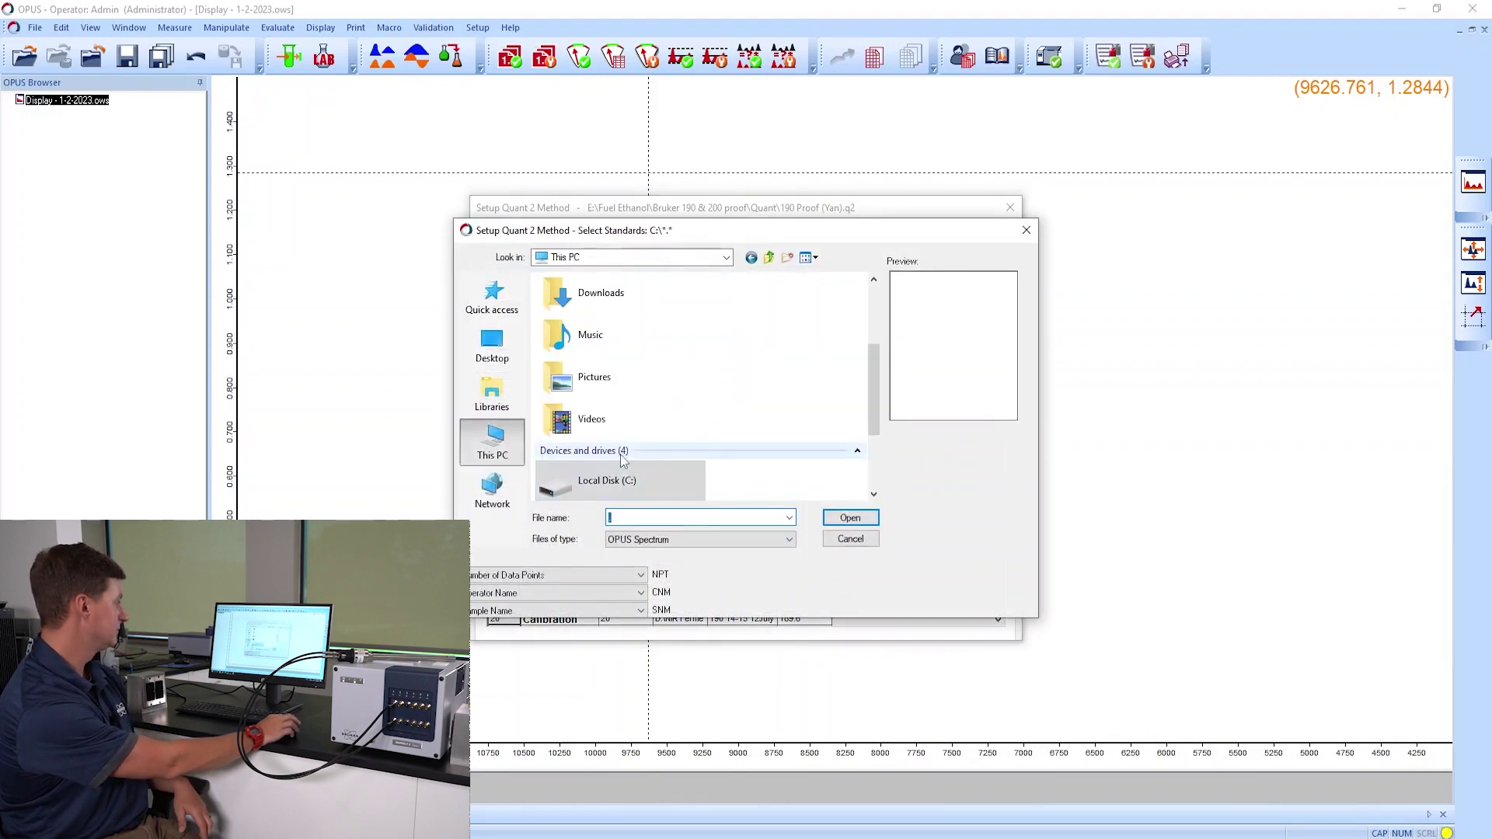
{"action": "double_click", "coordinate": [630, 472]}
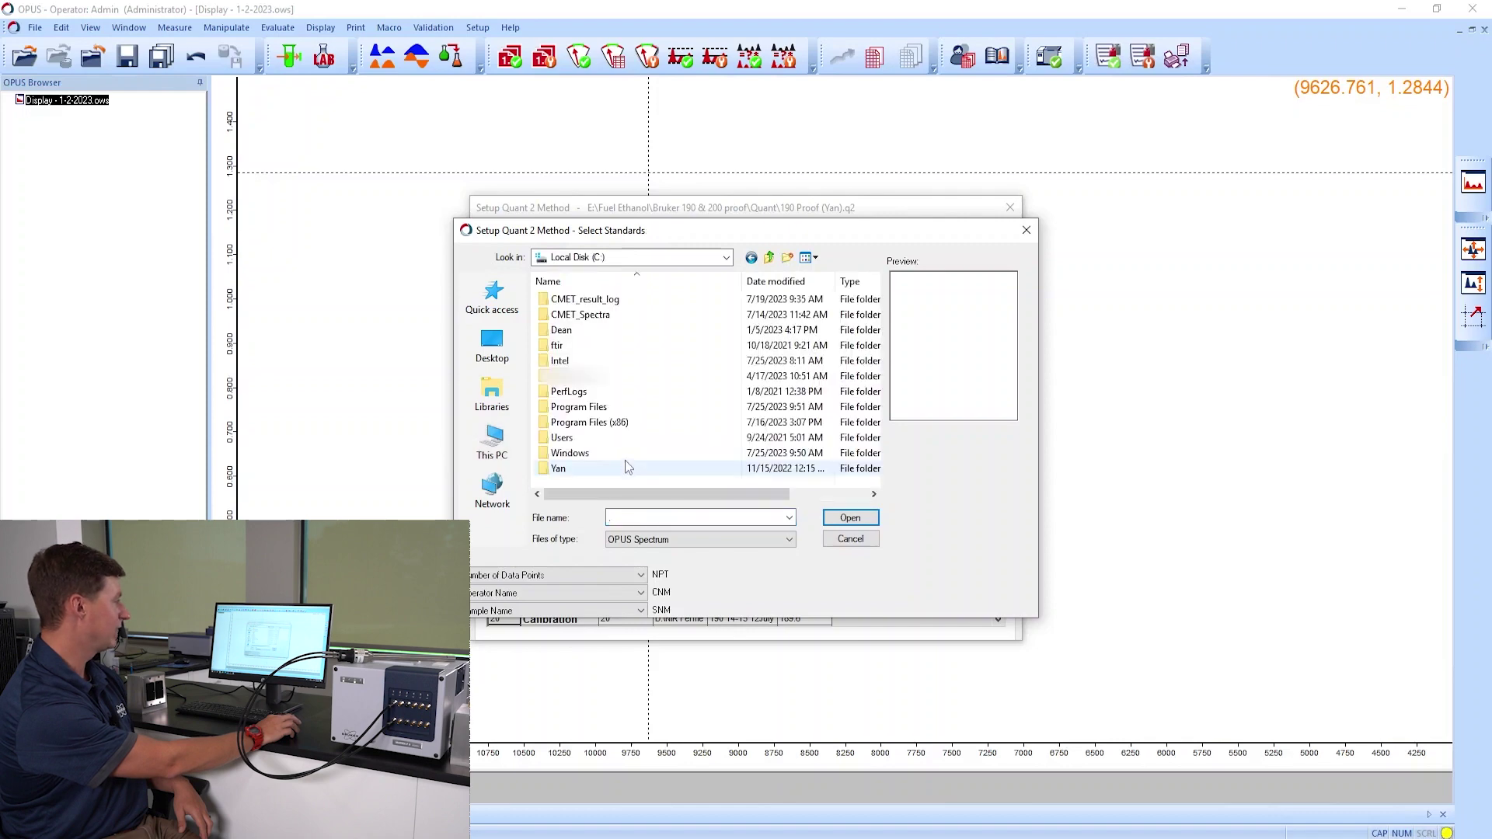
{"action": "double_click", "coordinate": [590, 438]}
{"action": "double_click", "coordinate": [595, 300]}
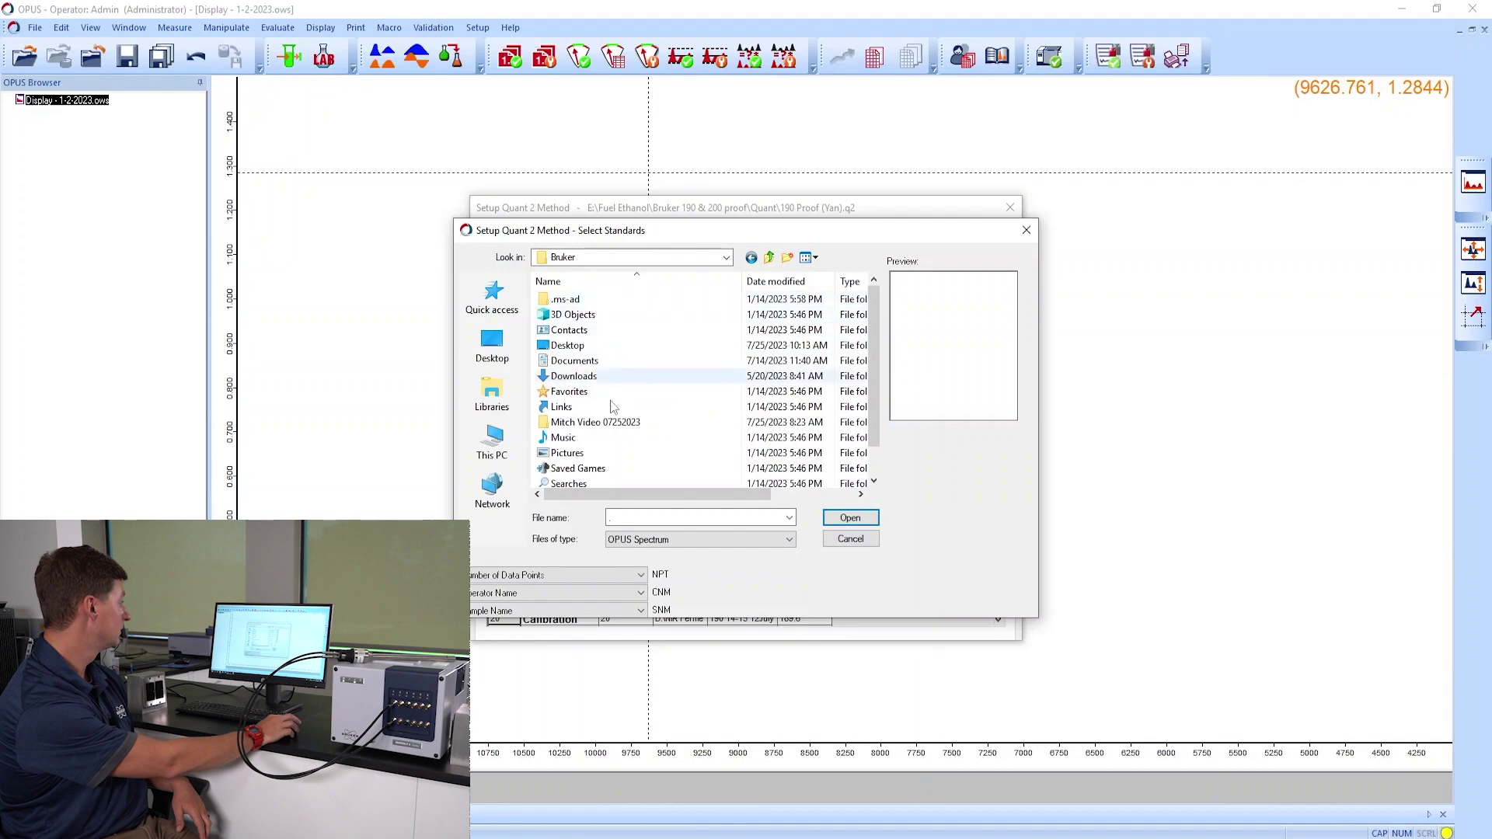
{"action": "double_click", "coordinate": [614, 422]}
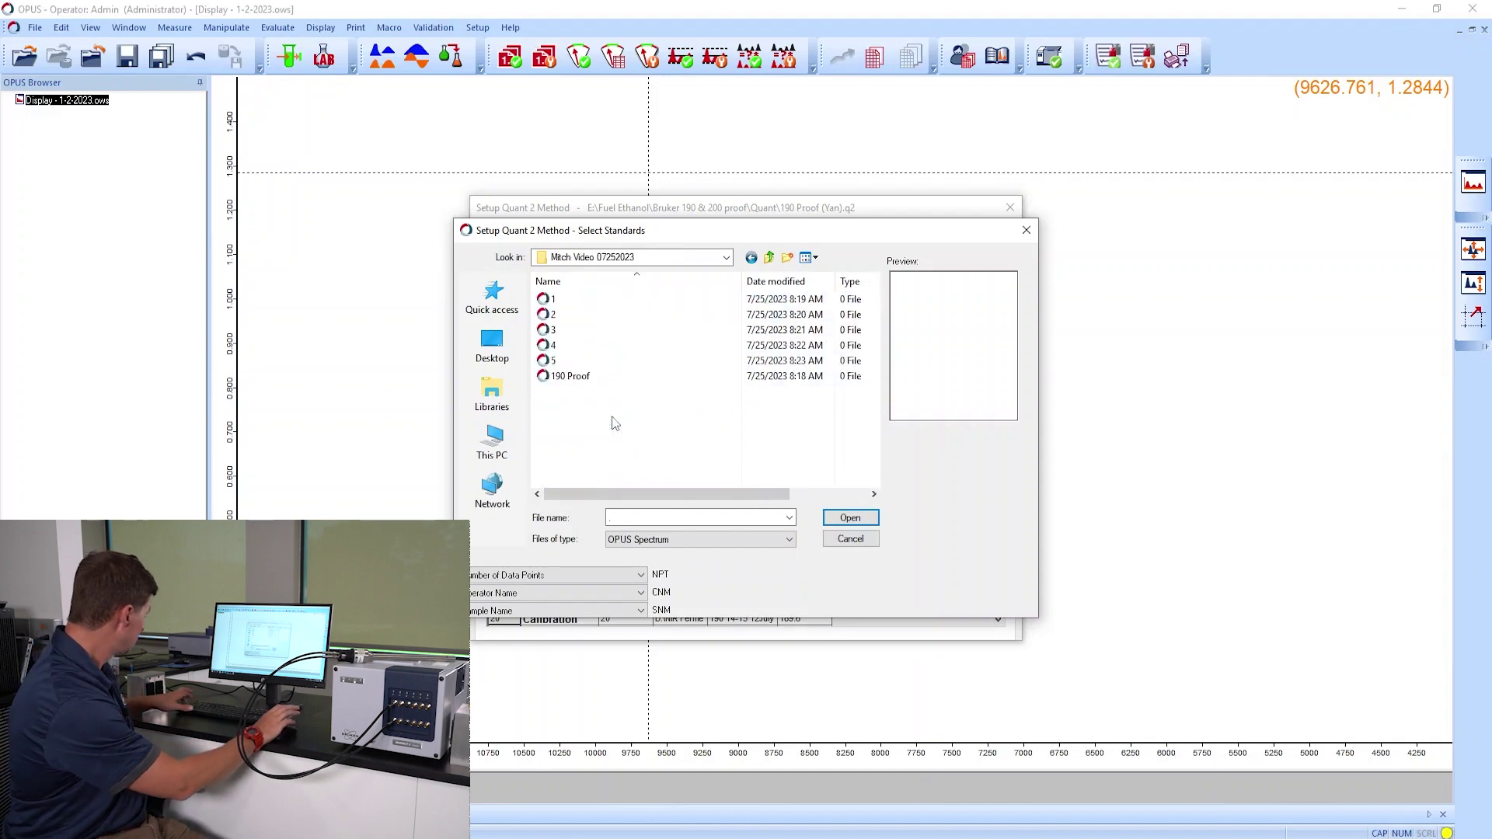
{"action": "key", "text": "ctrl+a"}
{"action": "key", "text": "Return"}
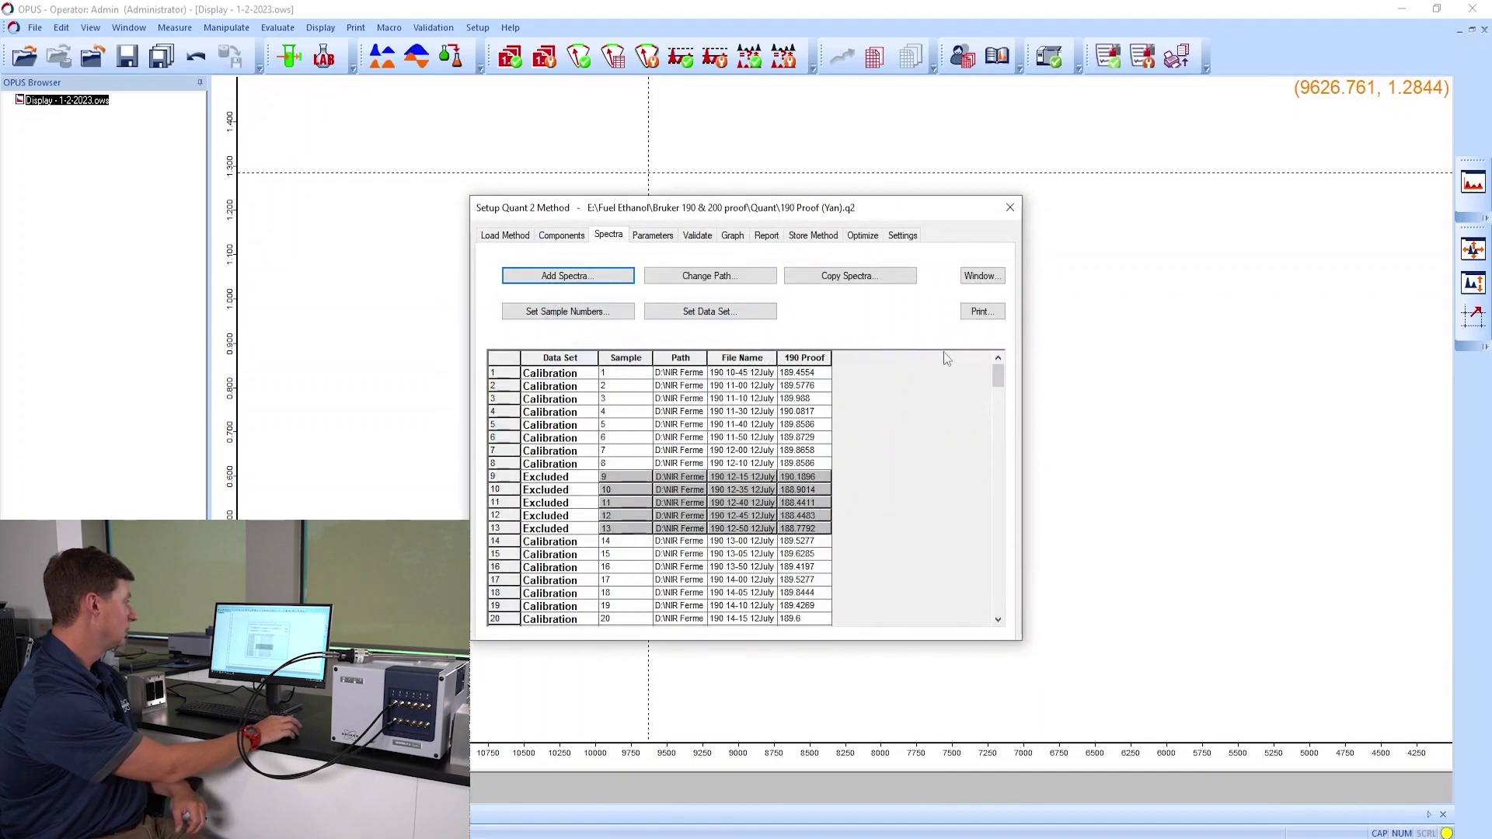
{"action": "left_click_drag", "start_coordinate": [998, 371], "coordinate": [998, 602]}
Paste proof values 188.99–190.94 into rows 211–216 and set those rows' graph colour to Blue
{"action": "left_click", "coordinate": [823, 554]}
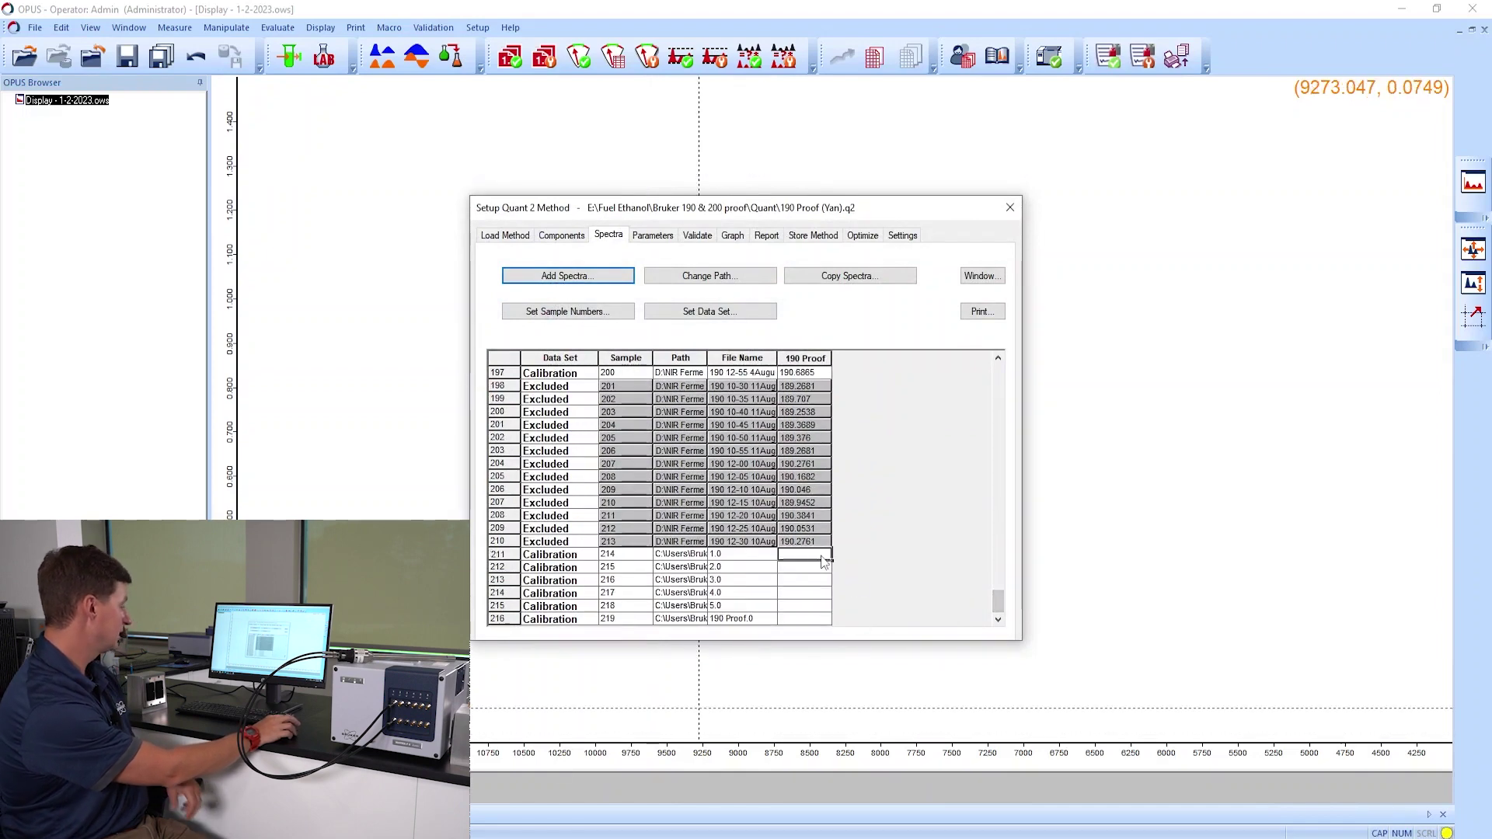
{"action": "type", "text": "190.43 190.03 189.88 189.48 188.99 190.94"}
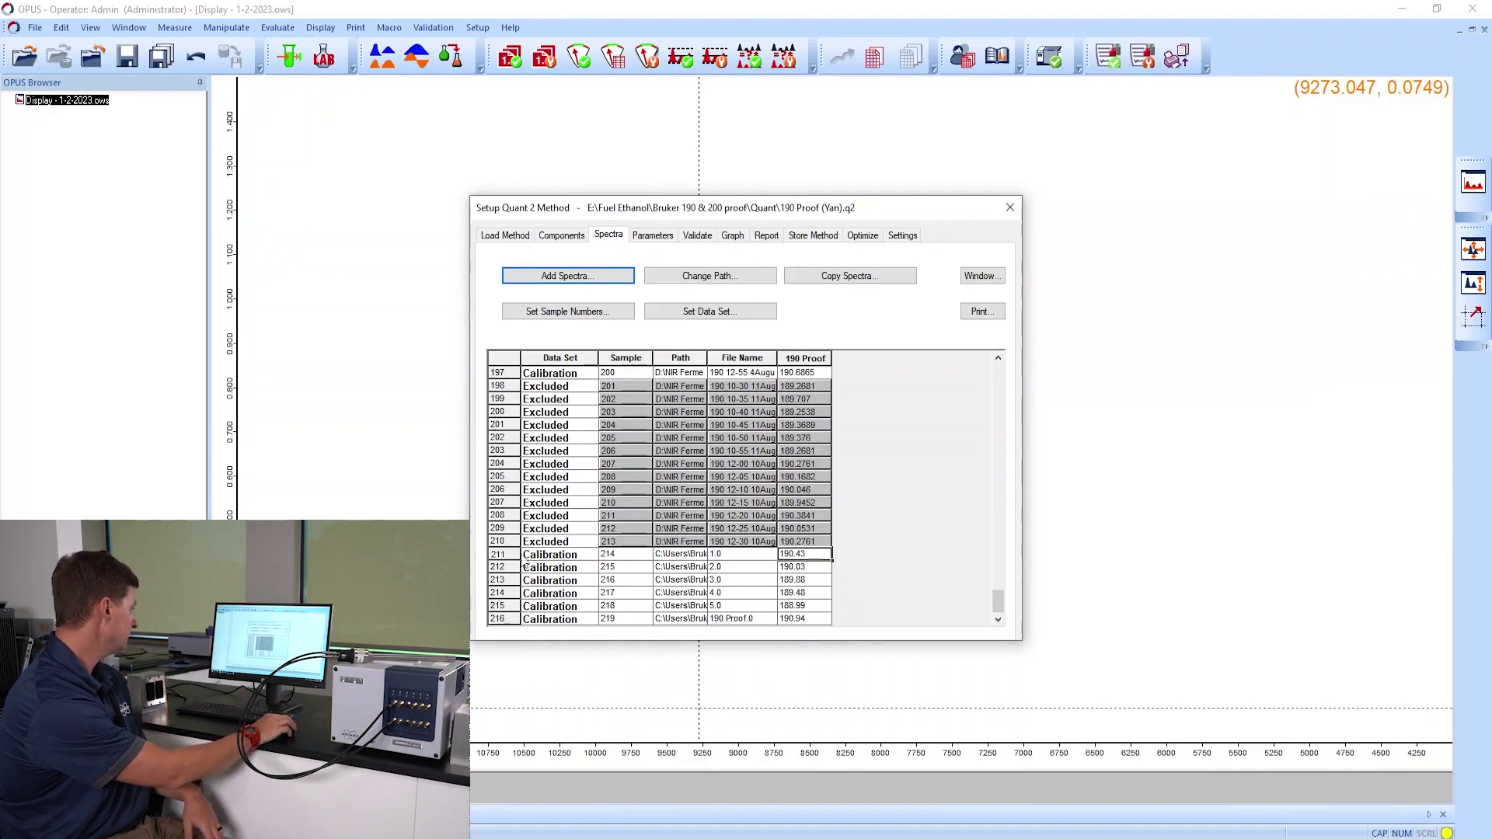
{"action": "left_click_drag", "start_coordinate": [526, 555], "coordinate": [490, 637]}
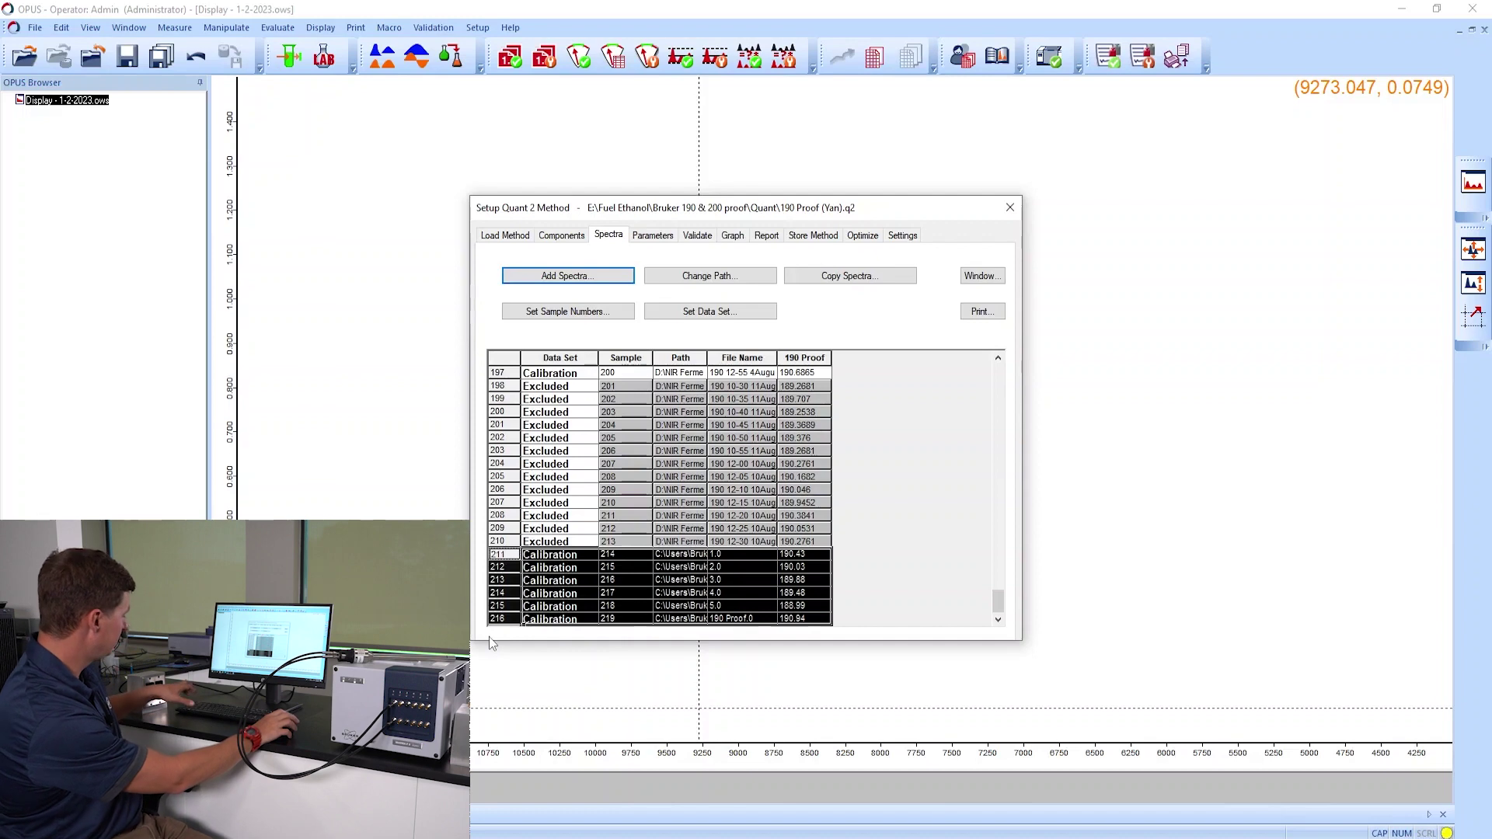
{"action": "left_click", "coordinate": [690, 323]}
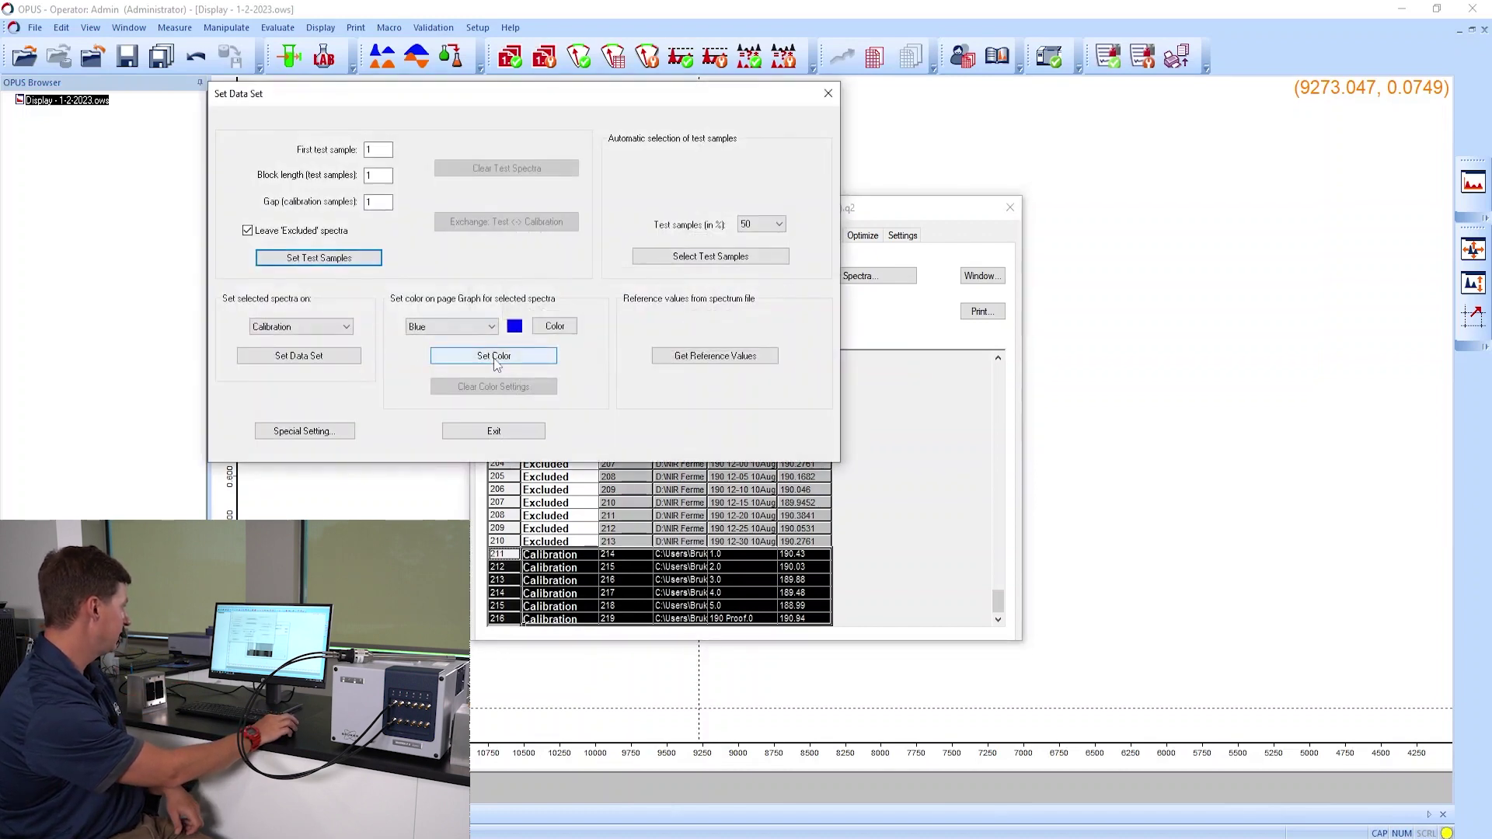
{"action": "left_click", "coordinate": [496, 357]}
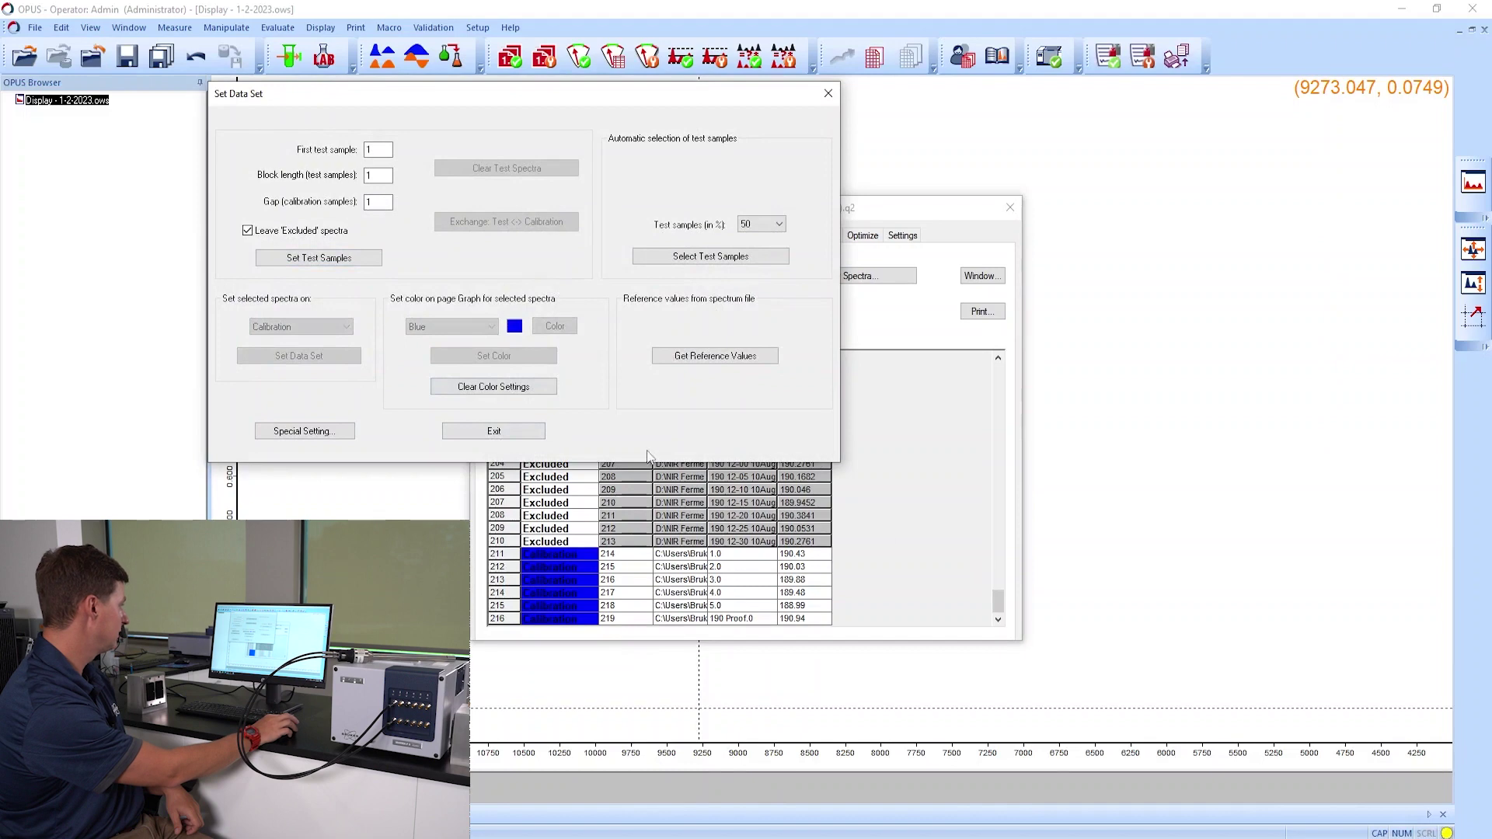
{"action": "left_click", "coordinate": [502, 432]}
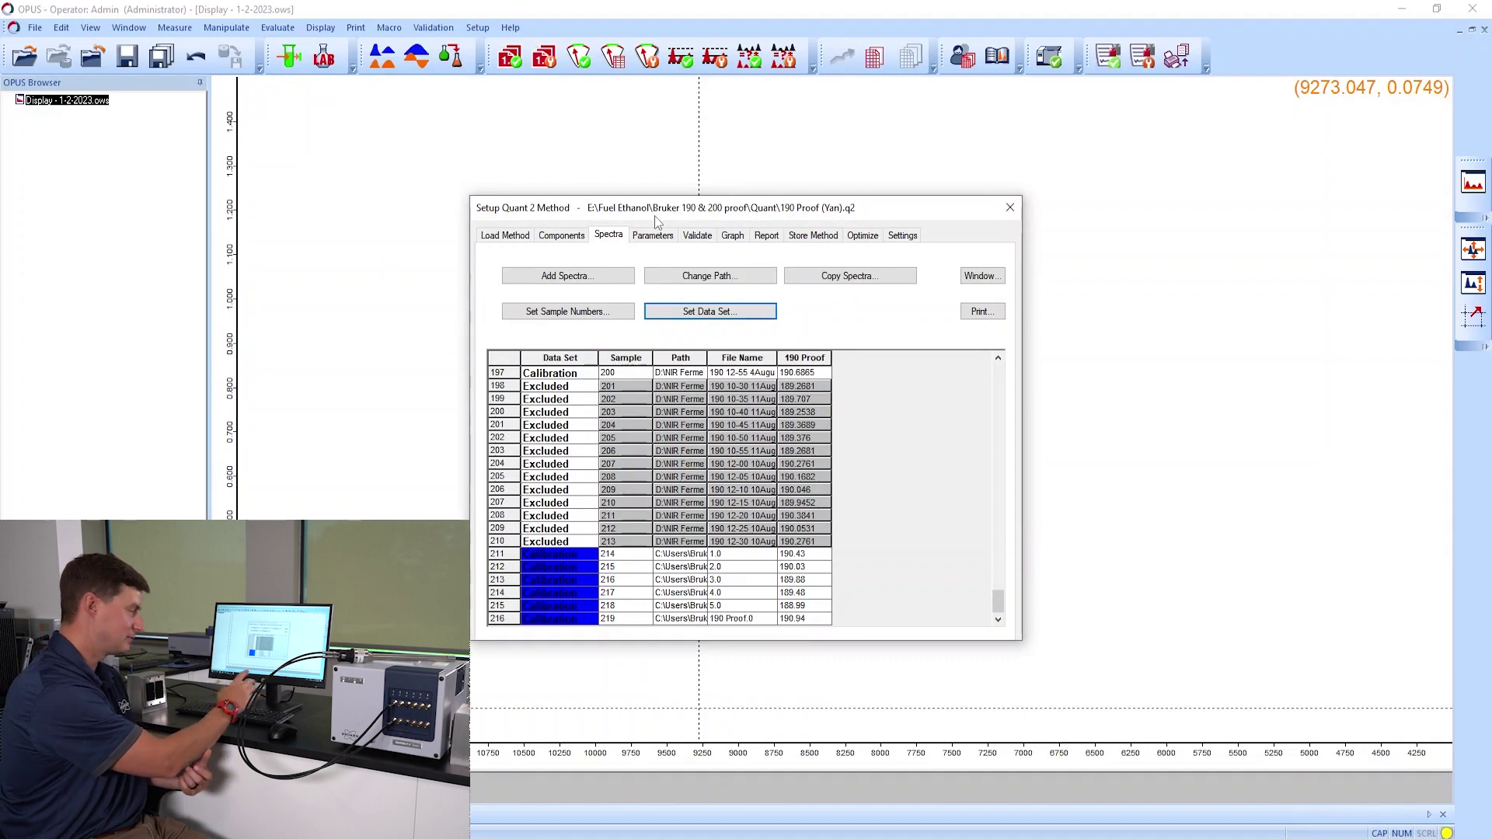
{"action": "left_click", "coordinate": [703, 240]}
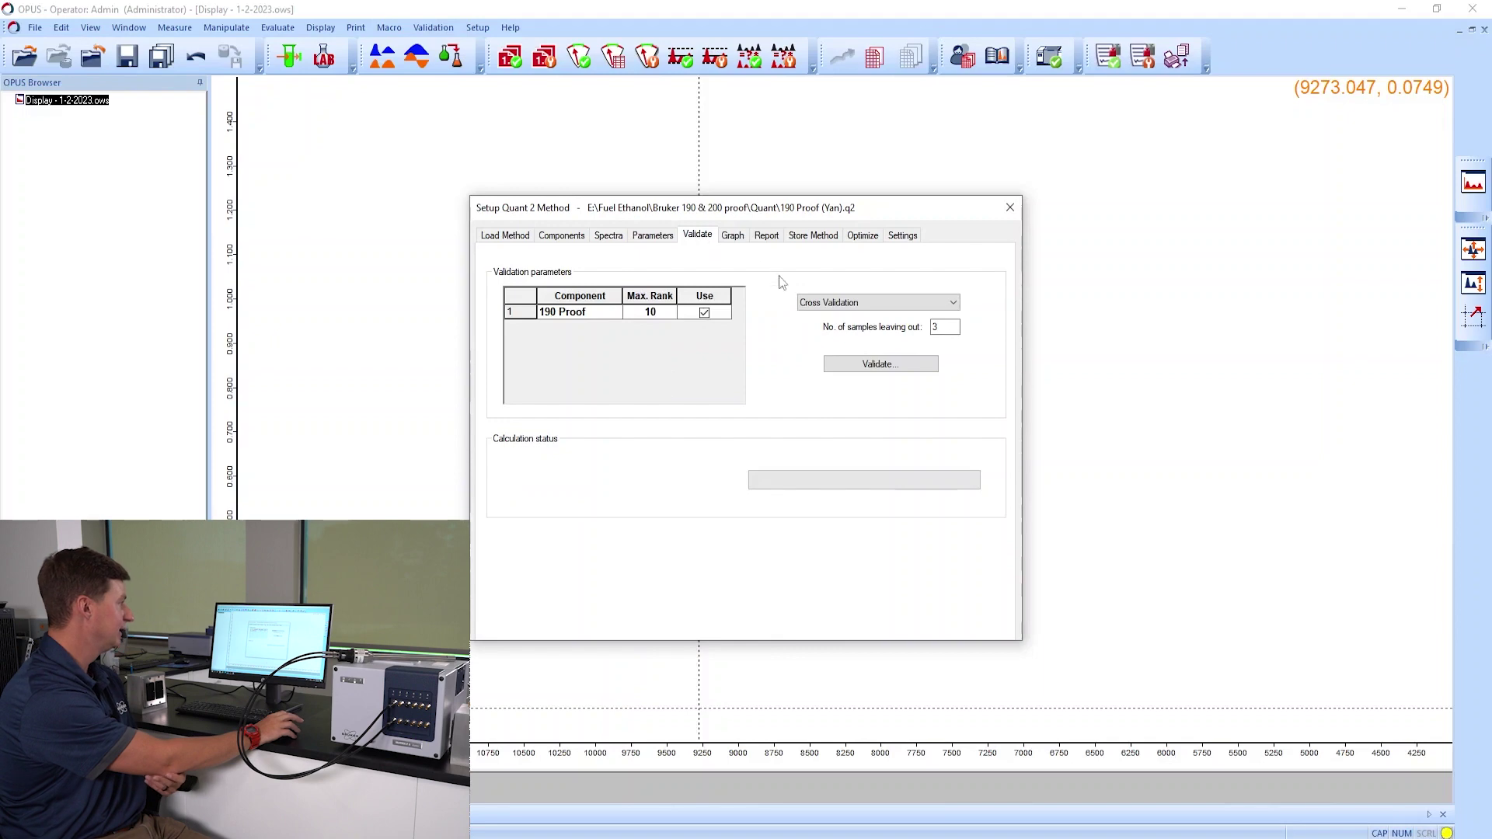
Run cross-validation as Validation No 1 and colour-code the new spectra on the prediction-vs-true plot
{"action": "left_click", "coordinate": [855, 365]}
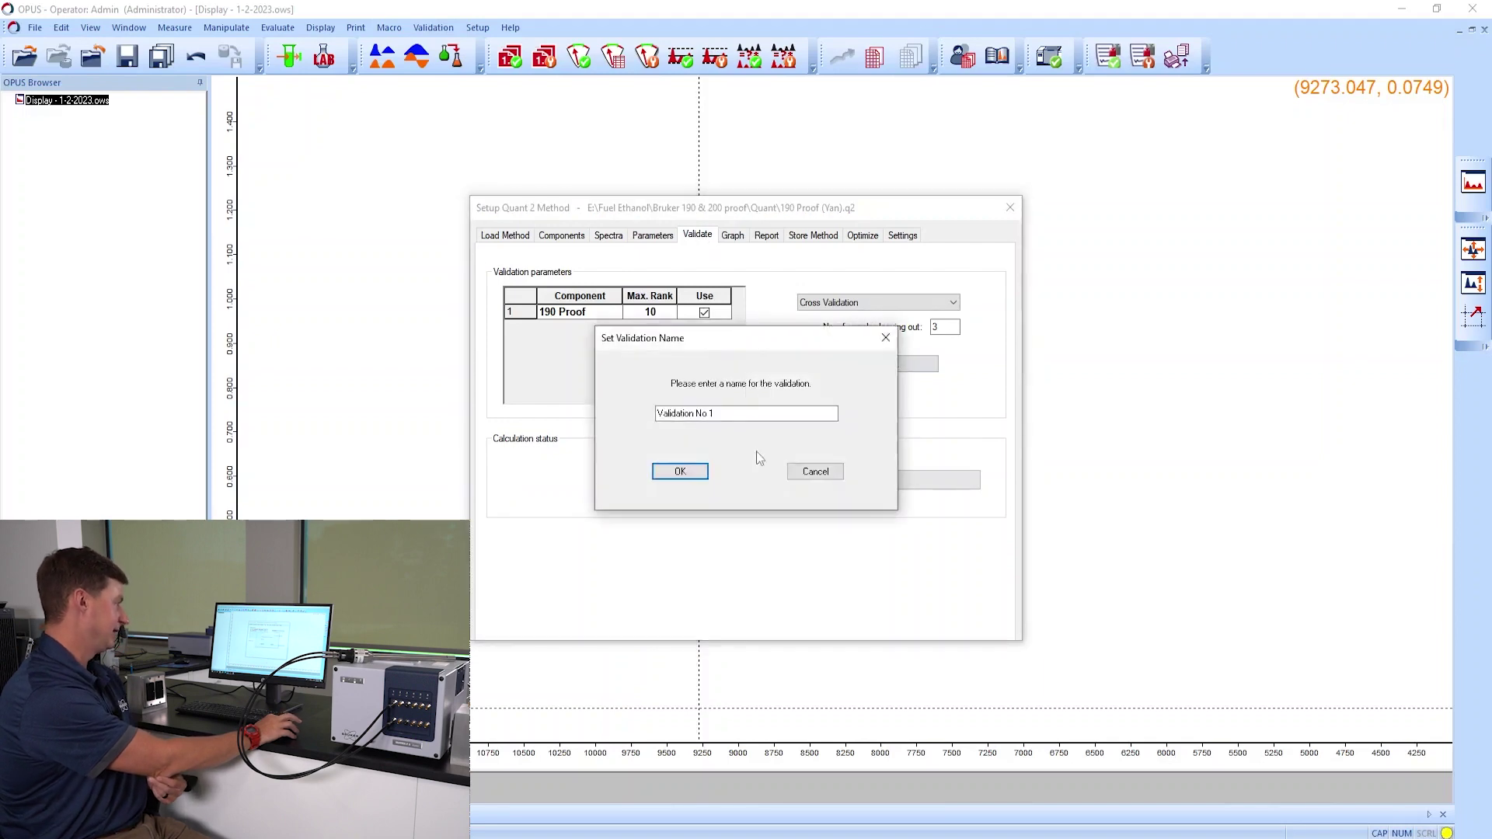
{"action": "left_click", "coordinate": [680, 471]}
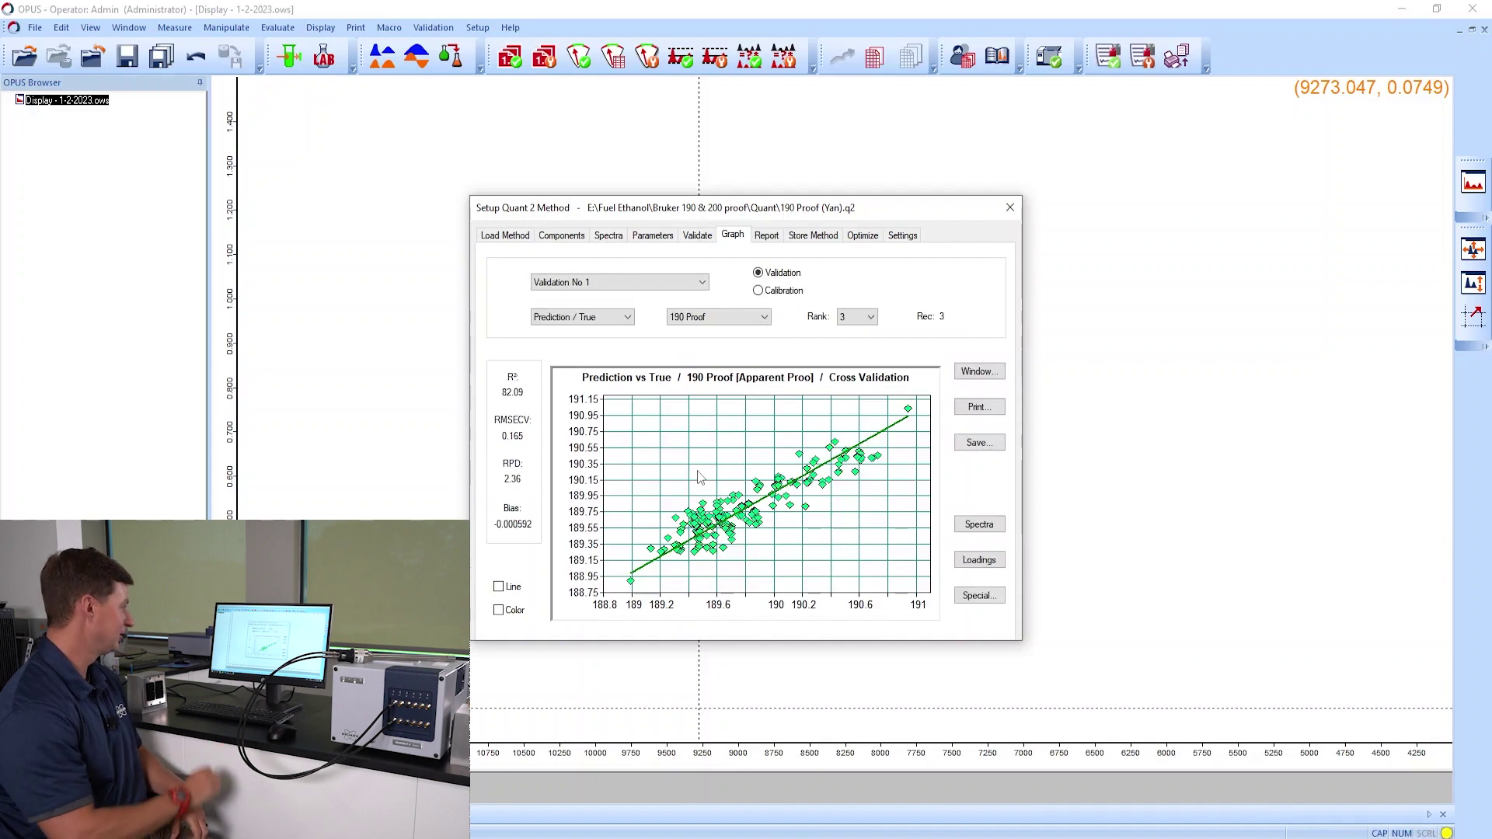
{"action": "left_click", "coordinate": [510, 614]}
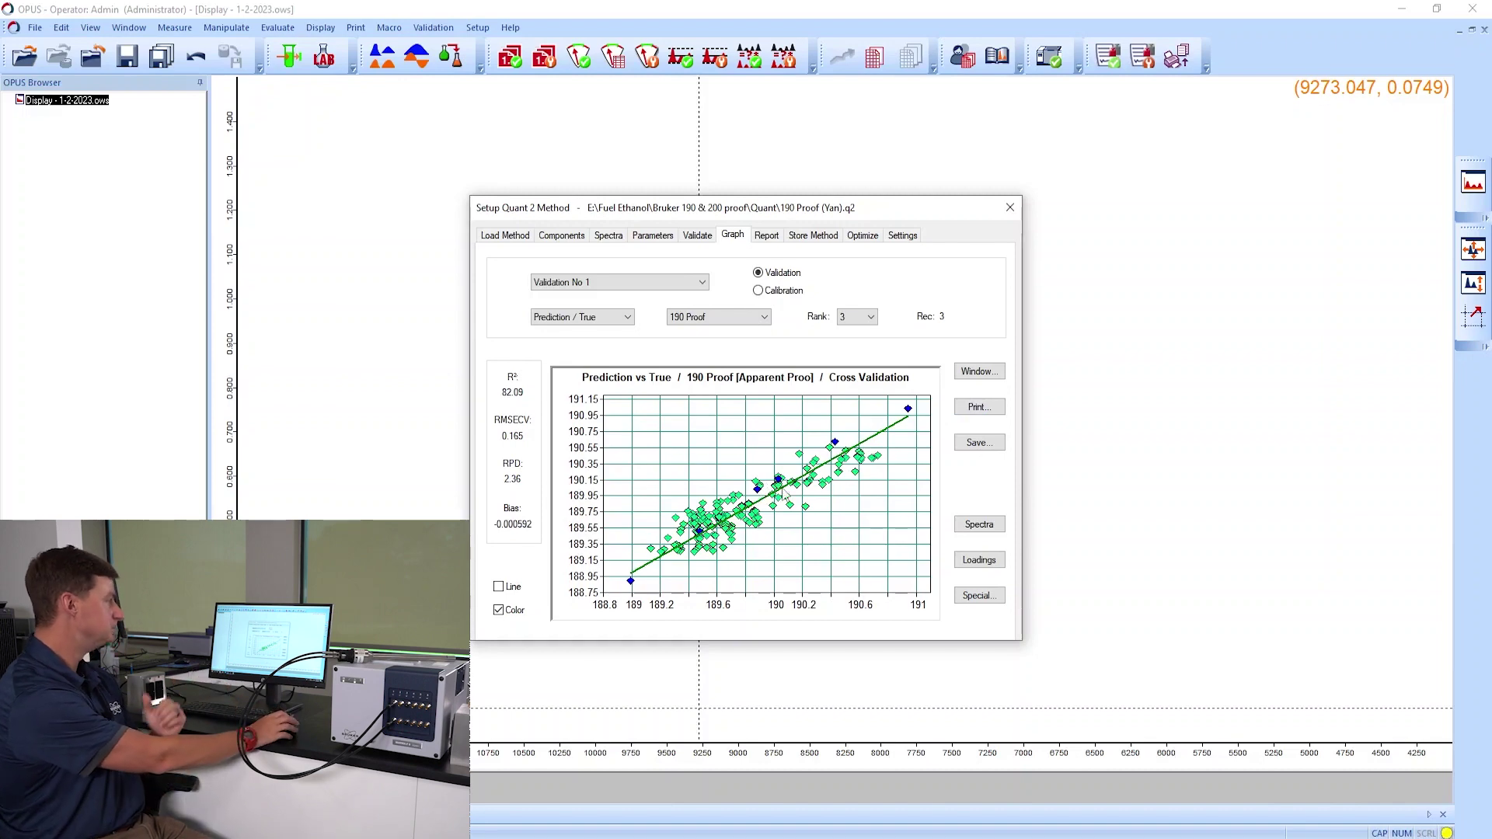
{"action": "left_click", "coordinate": [864, 237]}
Run Optimize on the 190 Proof method until finished, best RMSECV 0.157 at rank 4
{"action": "left_click", "coordinate": [921, 278]}
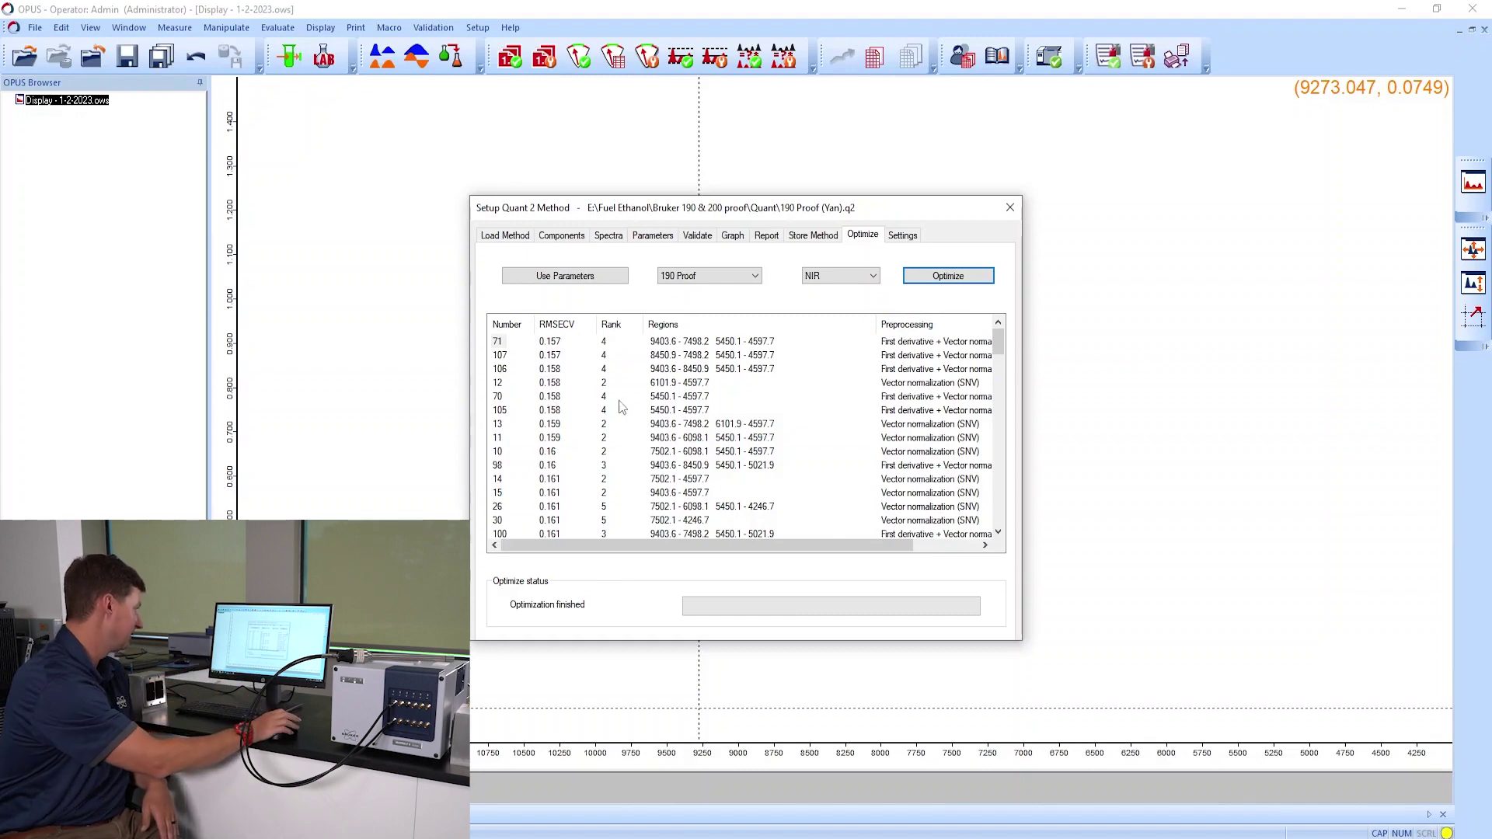
Apply optimization result 12 (rank 2, 6101.9–4597.7, SNV) and cross-validate as Validation No 2
{"action": "left_click", "coordinate": [499, 383]}
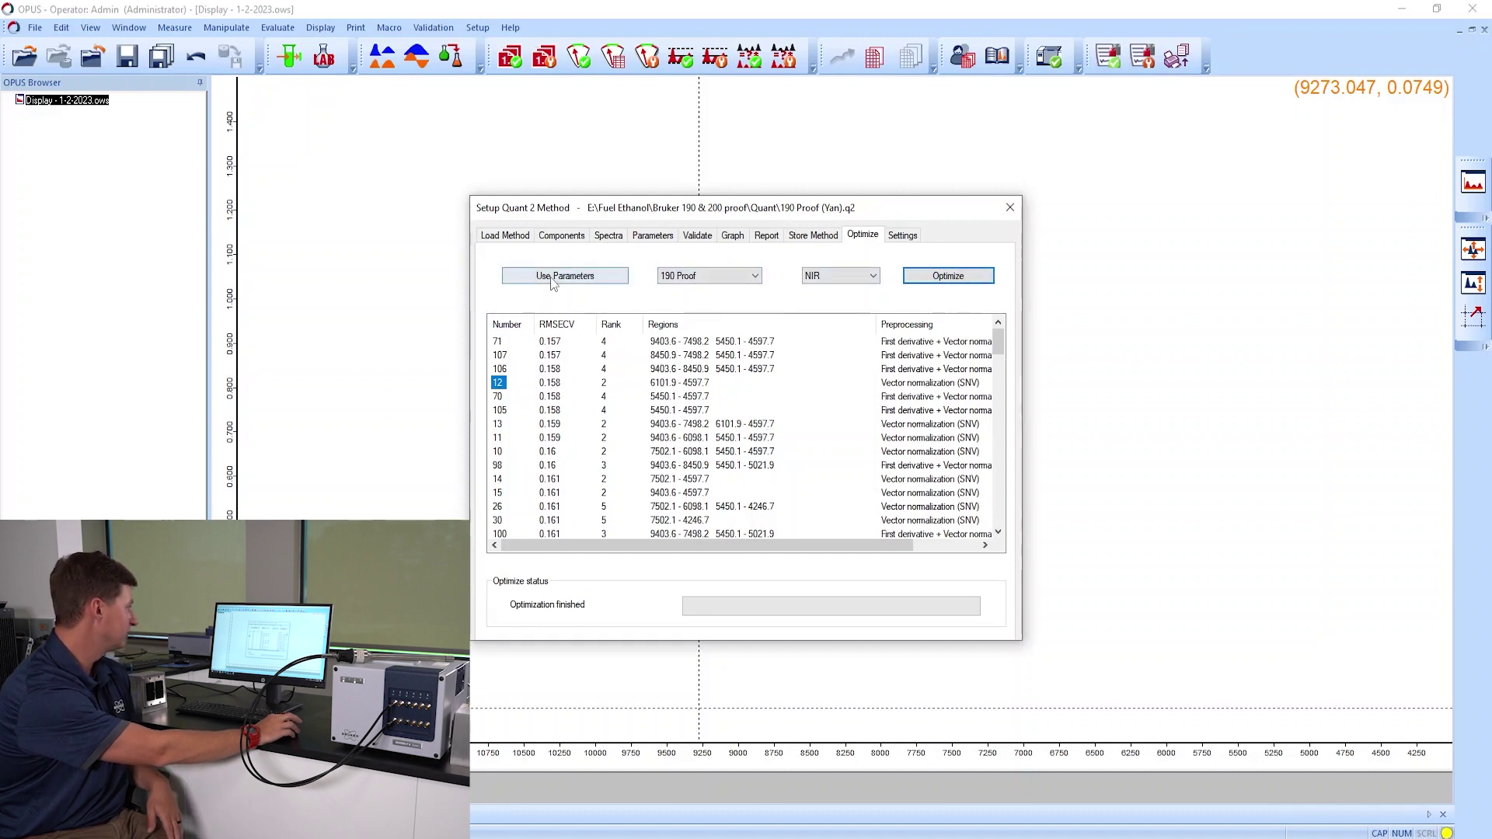
{"action": "left_click", "coordinate": [698, 234]}
{"action": "left_click", "coordinate": [868, 365]}
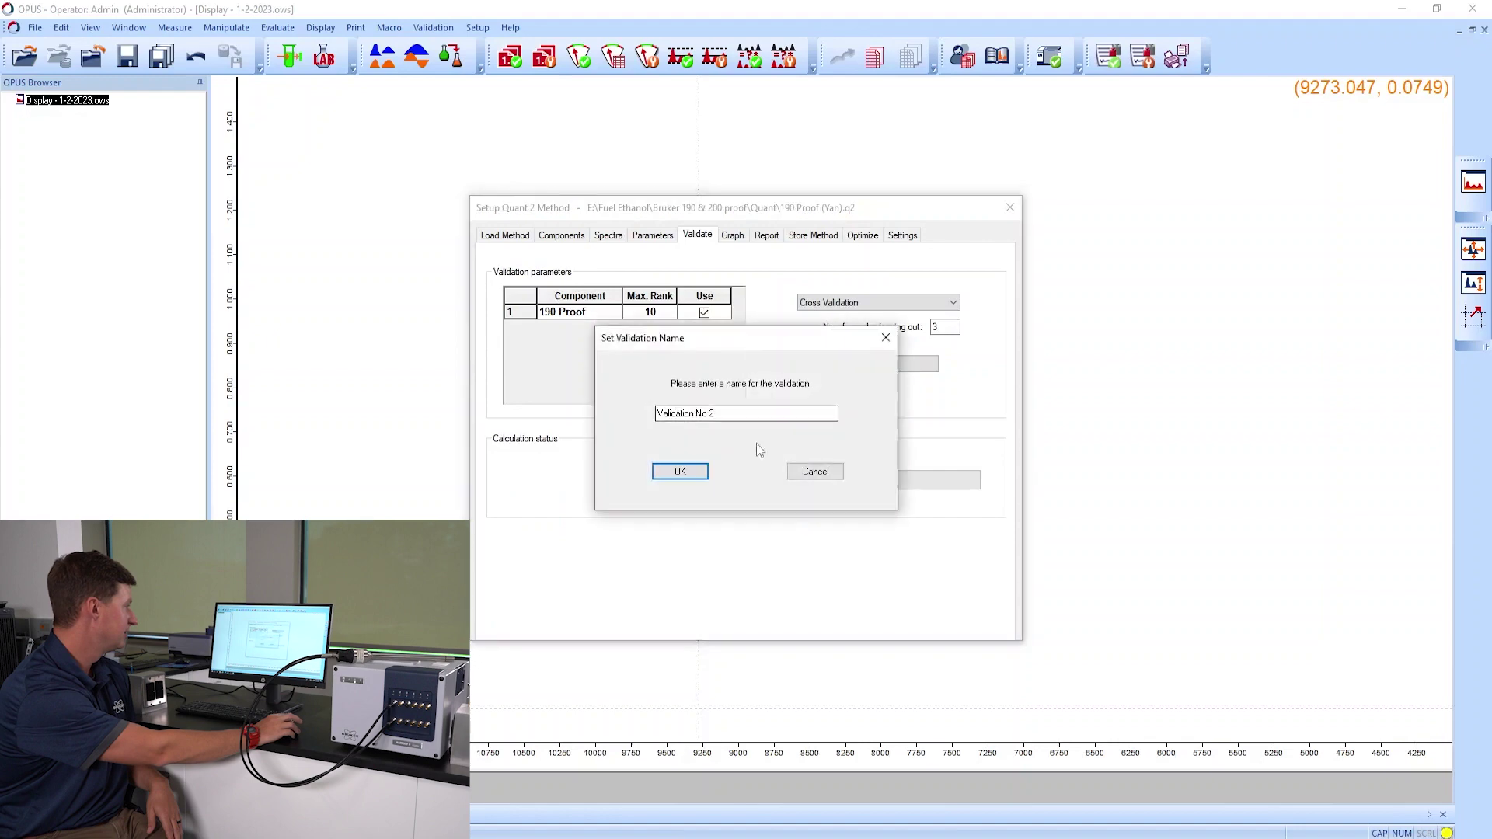
{"action": "left_click", "coordinate": [698, 480]}
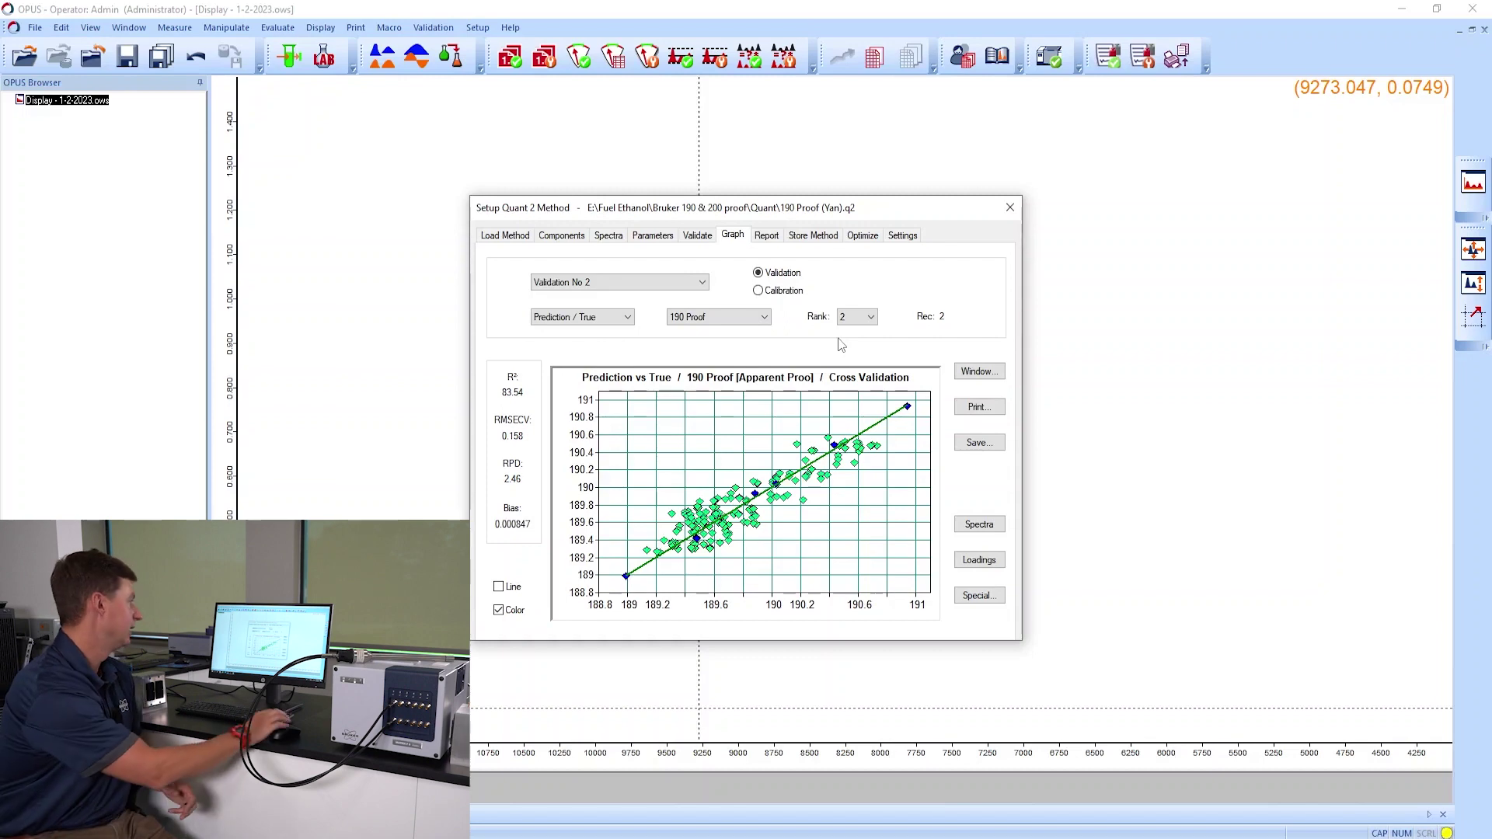
{"action": "left_click", "coordinate": [591, 319]}
{"action": "left_click", "coordinate": [589, 363]}
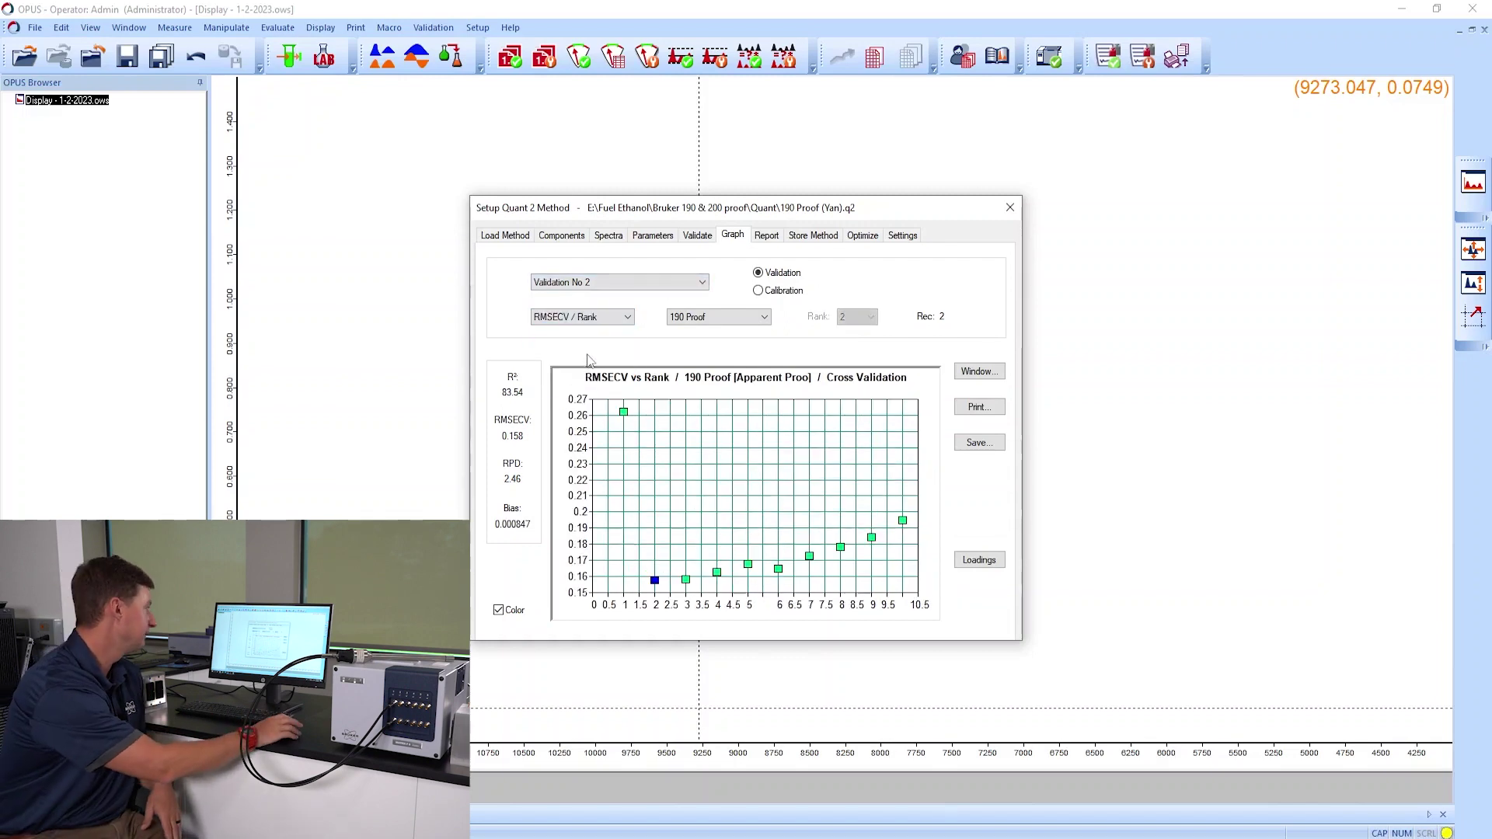
{"action": "left_click", "coordinate": [588, 319]}
{"action": "left_click", "coordinate": [572, 331]}
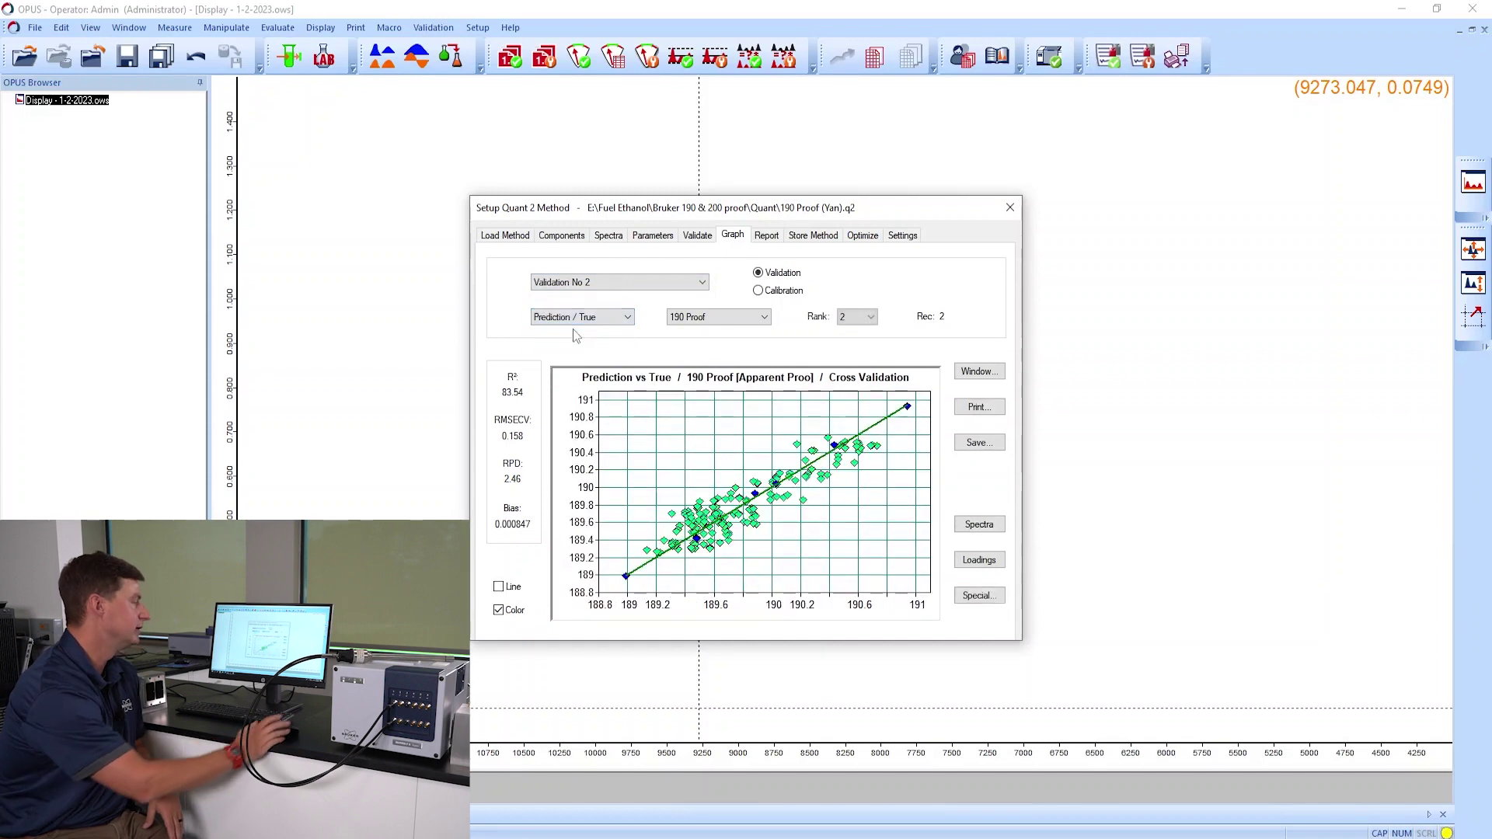